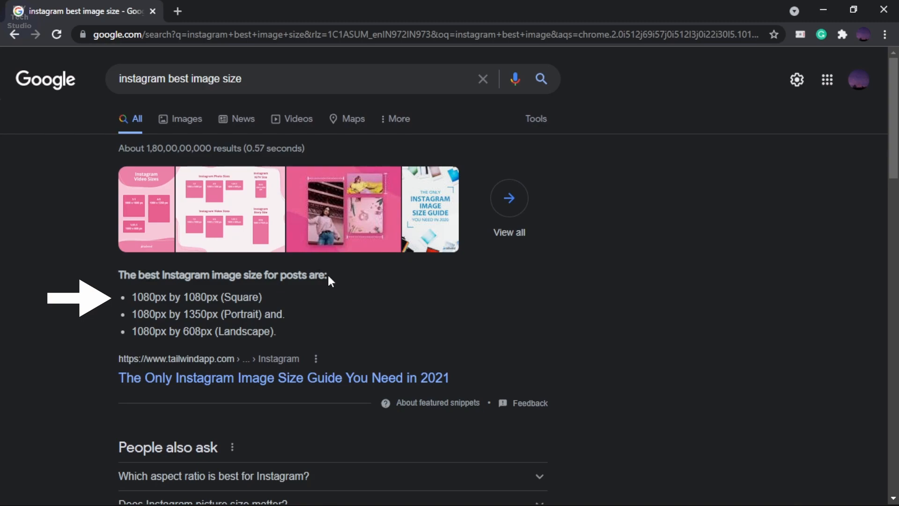
{"action": "left_click_drag", "start_coordinate": [130, 297], "coordinate": [253, 297]}
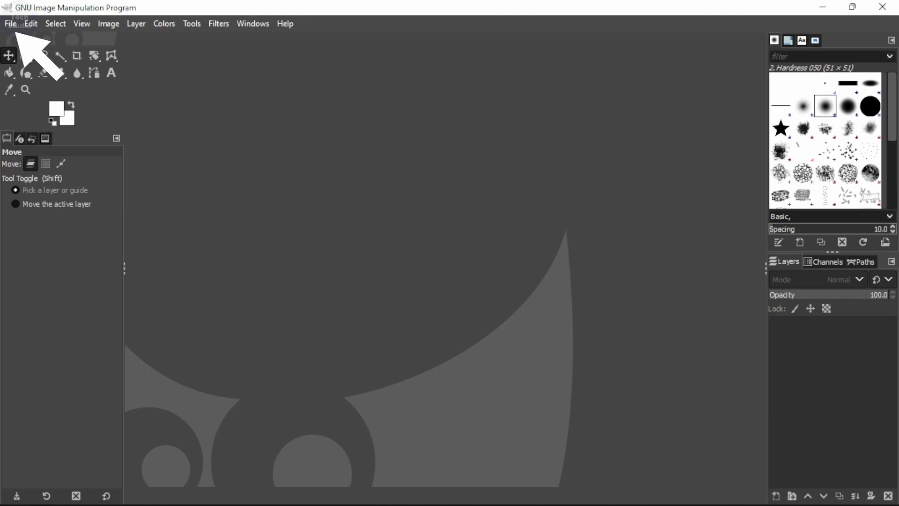
Step: Switch to GIMP and create a new 3240 × 2160 px image filled with transparency
{"action": "left_click", "coordinate": [11, 24]}
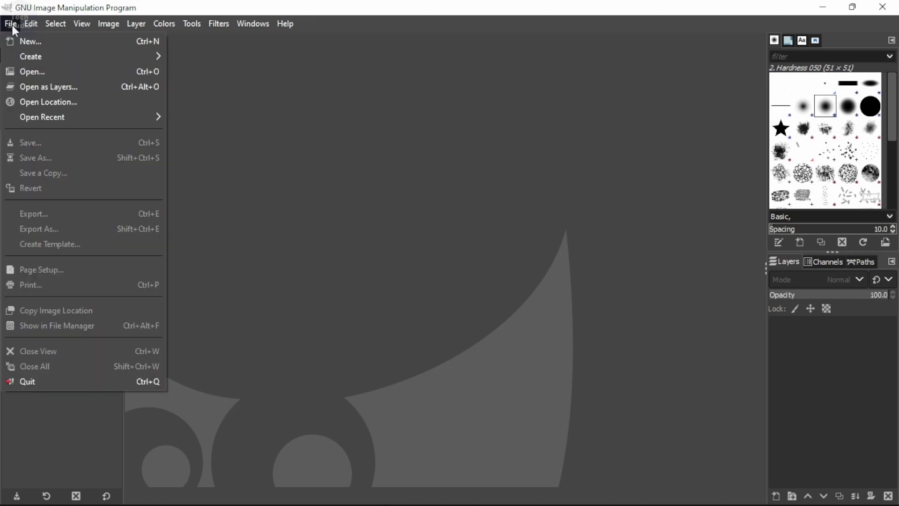
{"action": "left_click", "coordinate": [35, 41]}
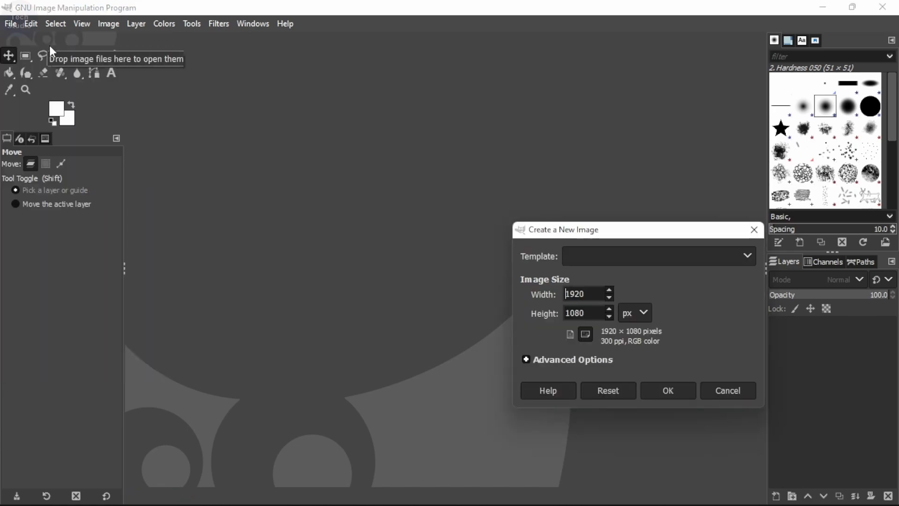
{"action": "left_click_drag", "start_coordinate": [601, 235], "coordinate": [386, 149]}
{"action": "left_click_drag", "start_coordinate": [378, 209], "coordinate": [340, 207]}
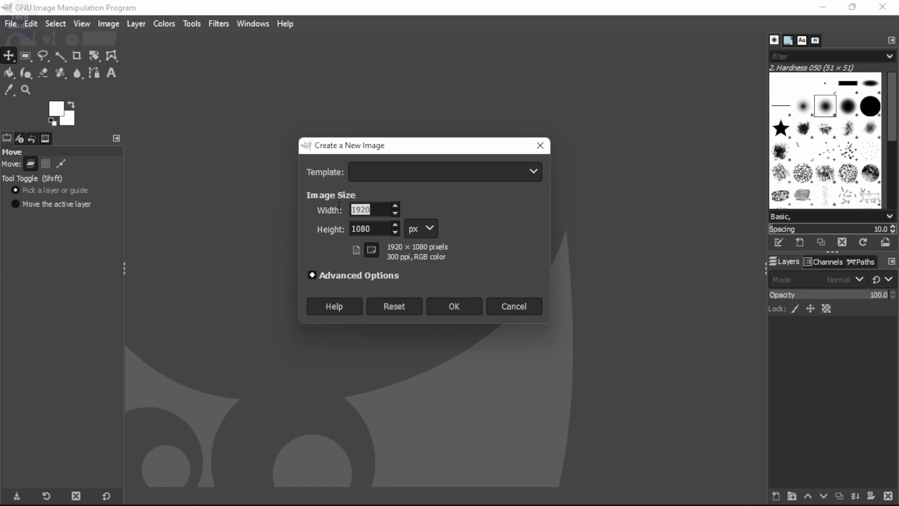
{"action": "type", "text": "3240"}
{"action": "left_click_drag", "start_coordinate": [380, 224], "coordinate": [345, 225]}
{"action": "left_click", "coordinate": [311, 275]}
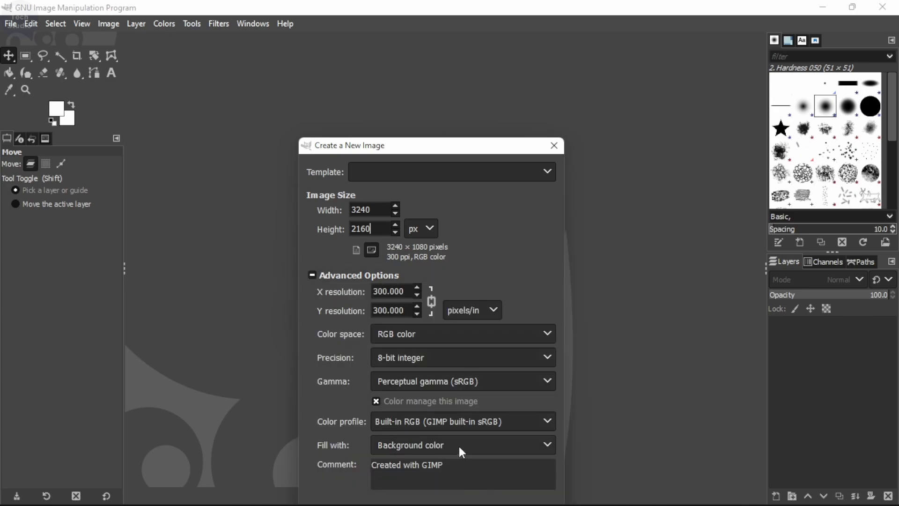
{"action": "left_click", "coordinate": [507, 445]}
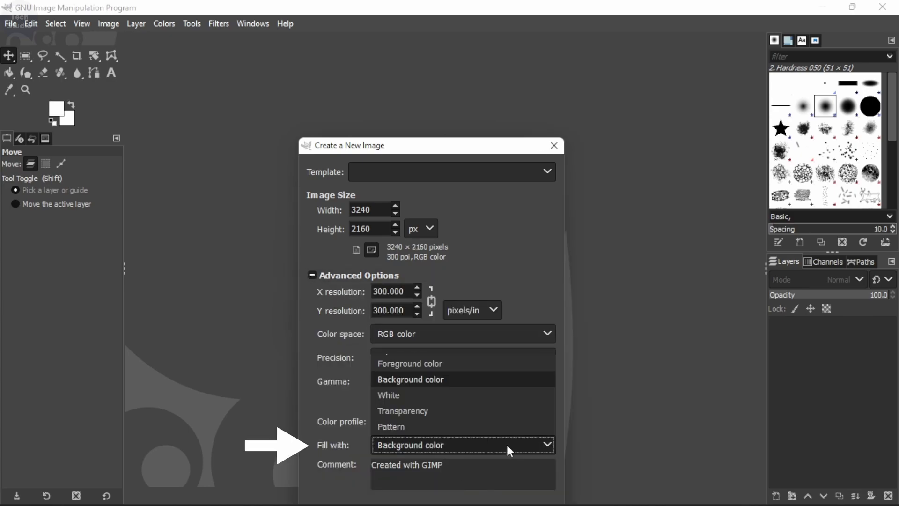
{"action": "left_click", "coordinate": [418, 411]}
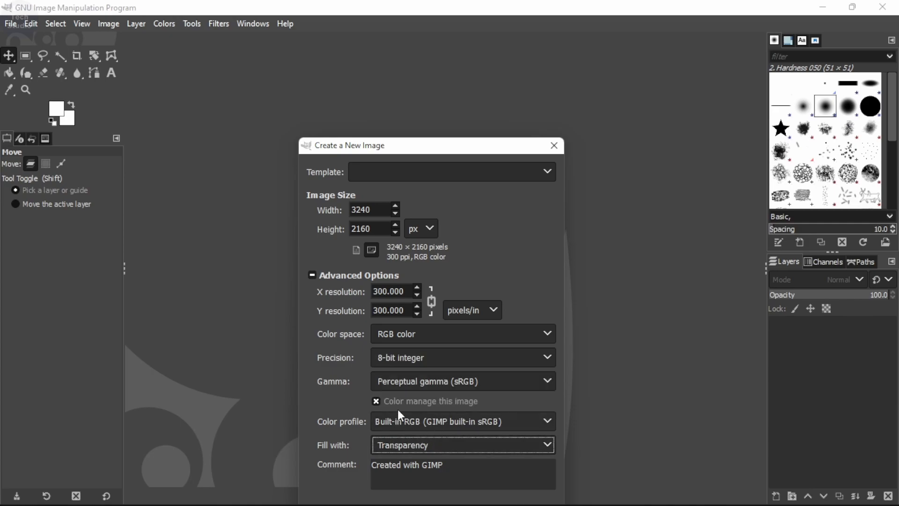
{"action": "left_click_drag", "start_coordinate": [423, 142], "coordinate": [415, 70]}
{"action": "left_click", "coordinate": [454, 444]}
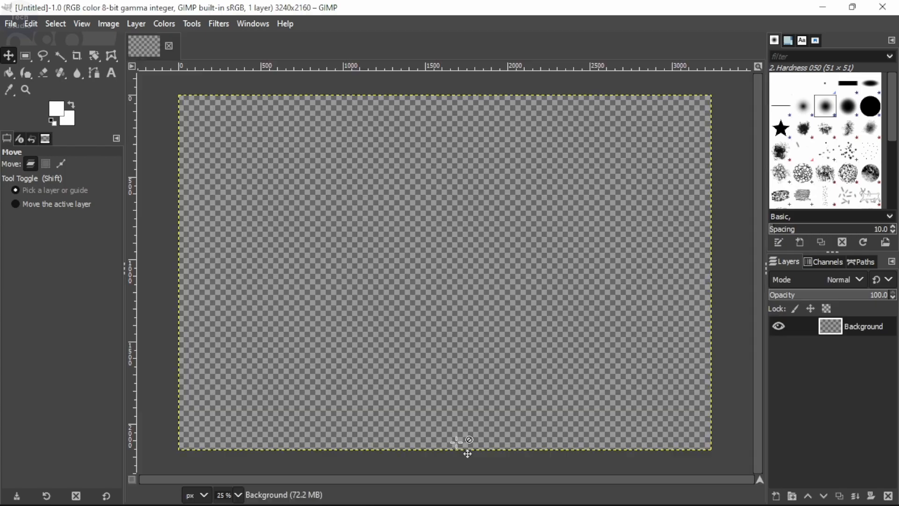
Step: Add a vertical guide to the image at position 1080 px
{"action": "left_click", "coordinate": [114, 27]}
{"action": "mouse_move", "coordinate": [161, 352]}
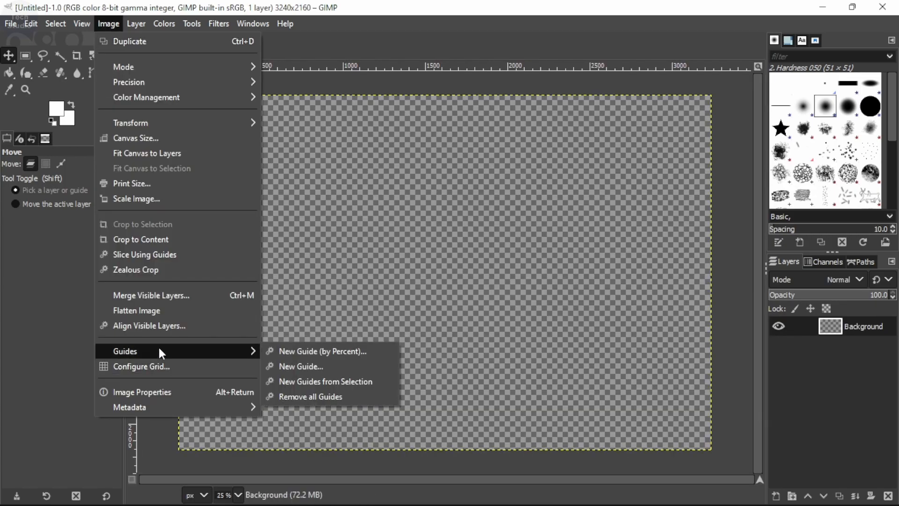
{"action": "left_click", "coordinate": [307, 367]}
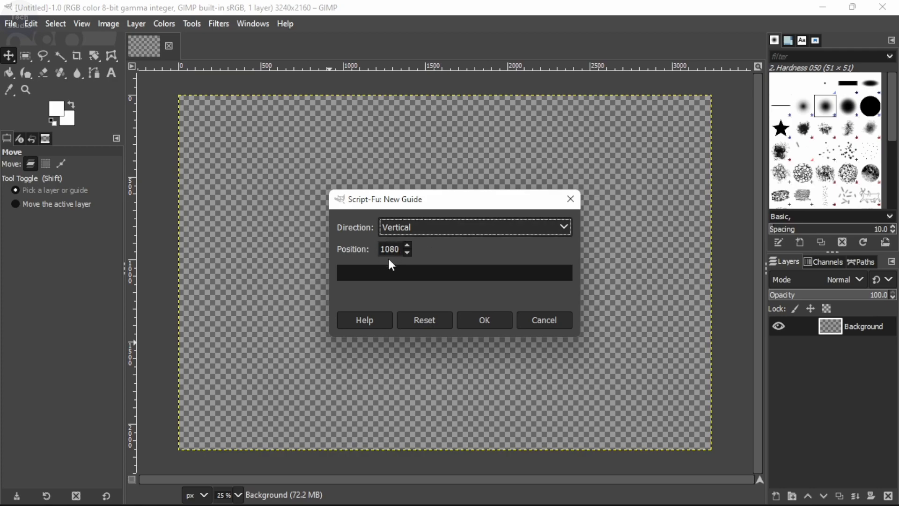
{"action": "left_click", "coordinate": [477, 319]}
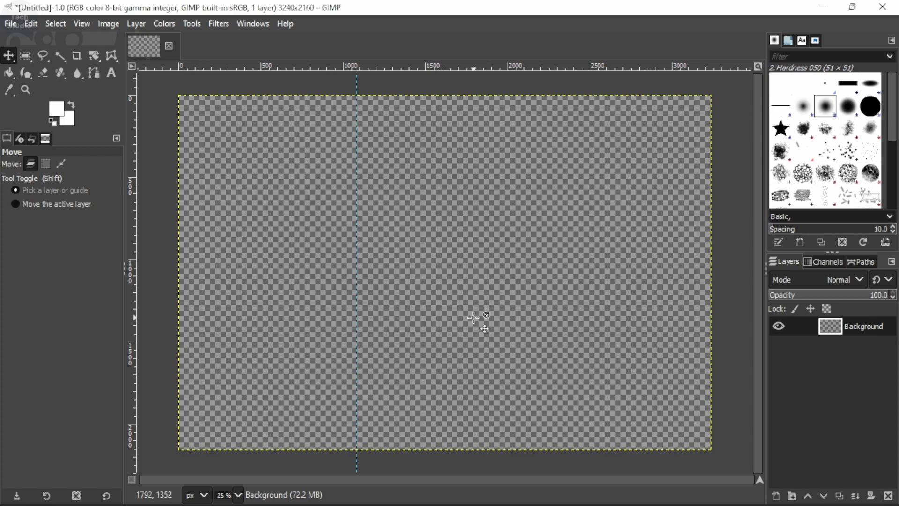
Step: Add a second vertical guide at position 2160 px
{"action": "left_click", "coordinate": [116, 25]}
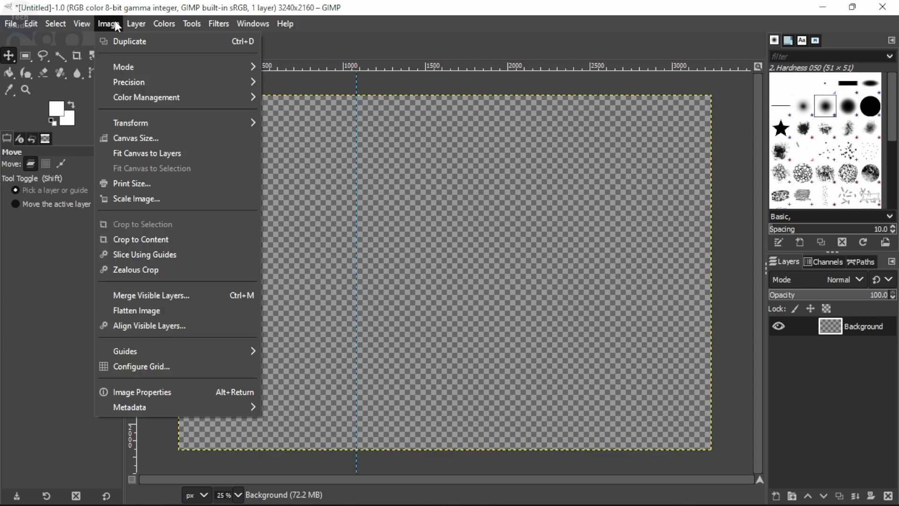
{"action": "mouse_move", "coordinate": [196, 352]}
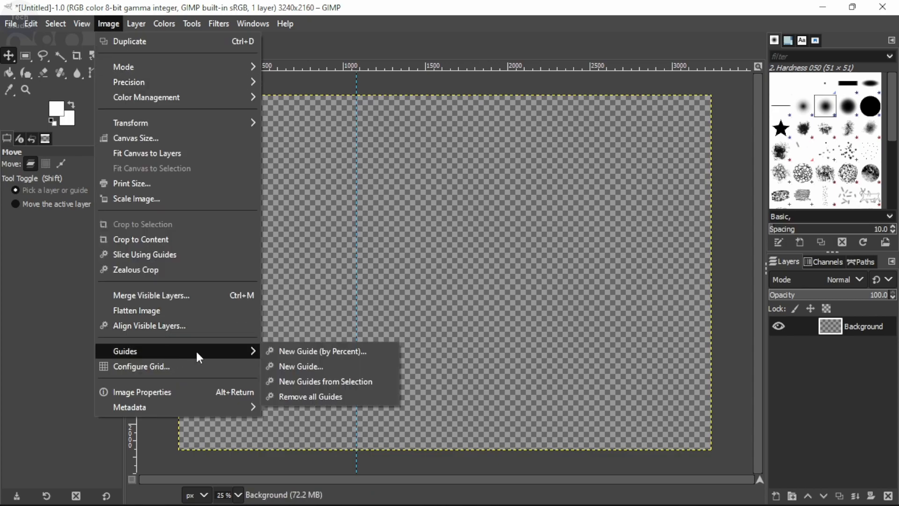
{"action": "left_click", "coordinate": [314, 368]}
{"action": "double_click", "coordinate": [393, 248]}
{"action": "type", "text": "2160"}
{"action": "left_click", "coordinate": [484, 320]}
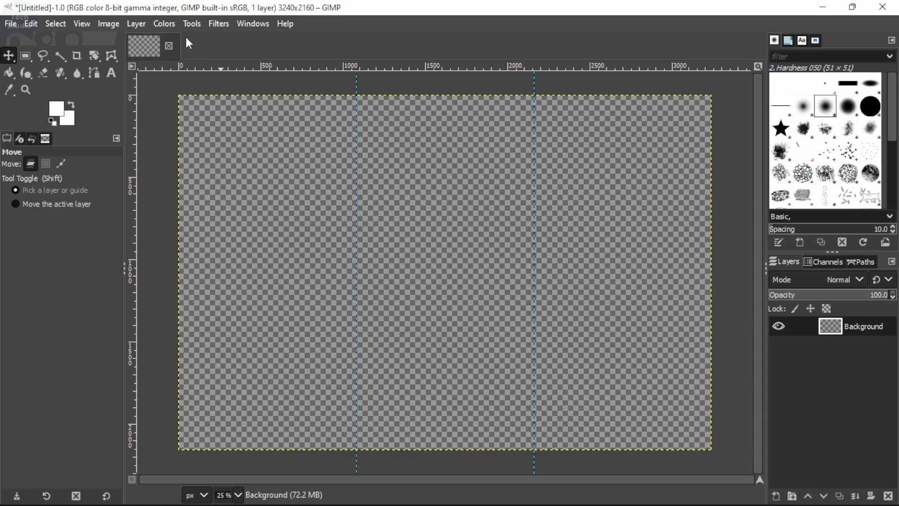
Step: Add a horizontal guide at position 1080 px to complete the six-square grid
{"action": "left_click", "coordinate": [103, 26]}
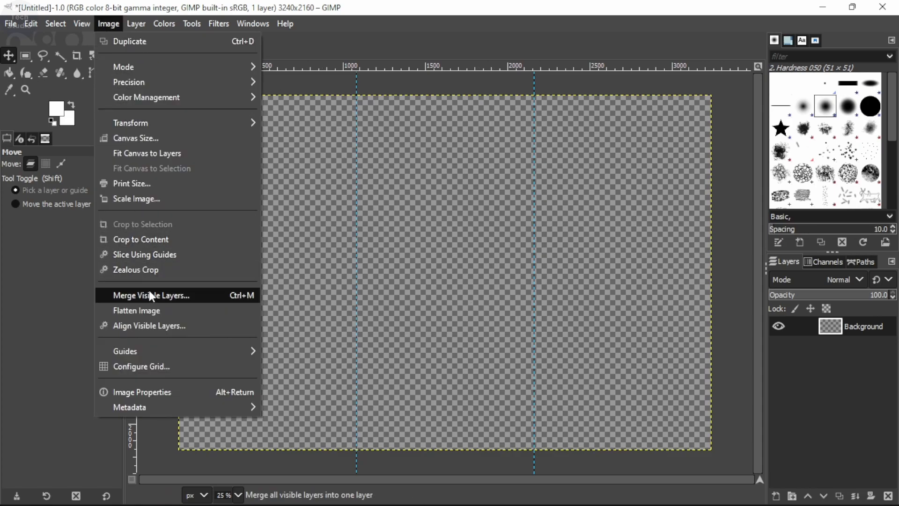
{"action": "mouse_move", "coordinate": [169, 352]}
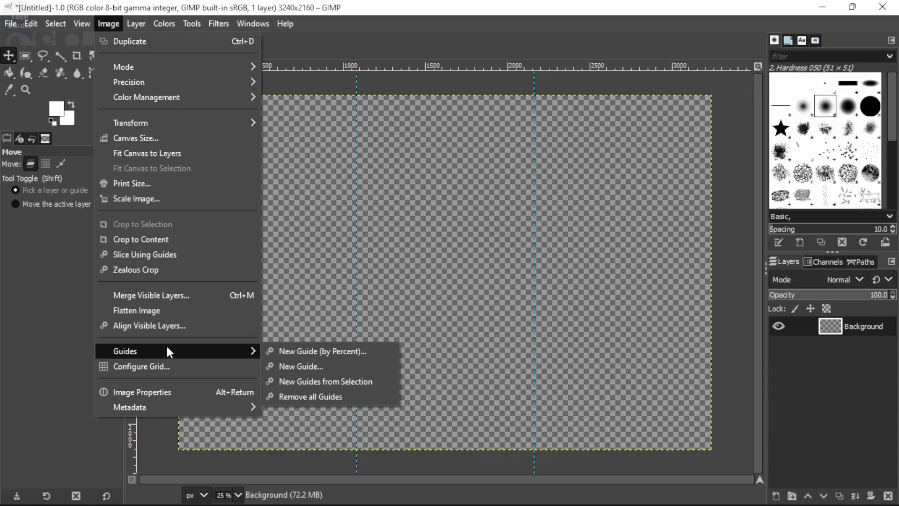
{"action": "left_click", "coordinate": [305, 369]}
{"action": "key", "text": "Tab"}
{"action": "type", "text": "1000"}
{"action": "left_click", "coordinate": [515, 235]}
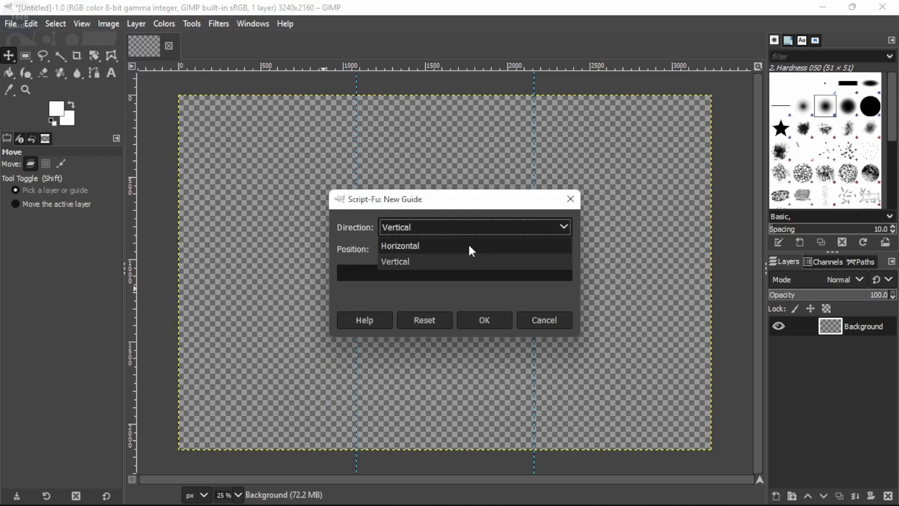
{"action": "left_click", "coordinate": [438, 246]}
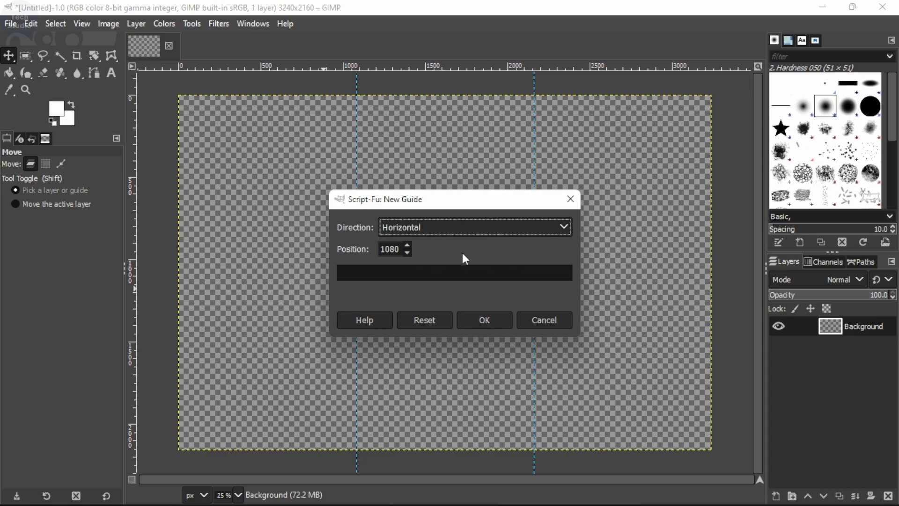
{"action": "left_click", "coordinate": [486, 322]}
Step: Add the photo IMG_20210909_170613 from the Download folder to the canvas as a new layer and choose the Move tool
{"action": "key", "text": "alt+Tab"}
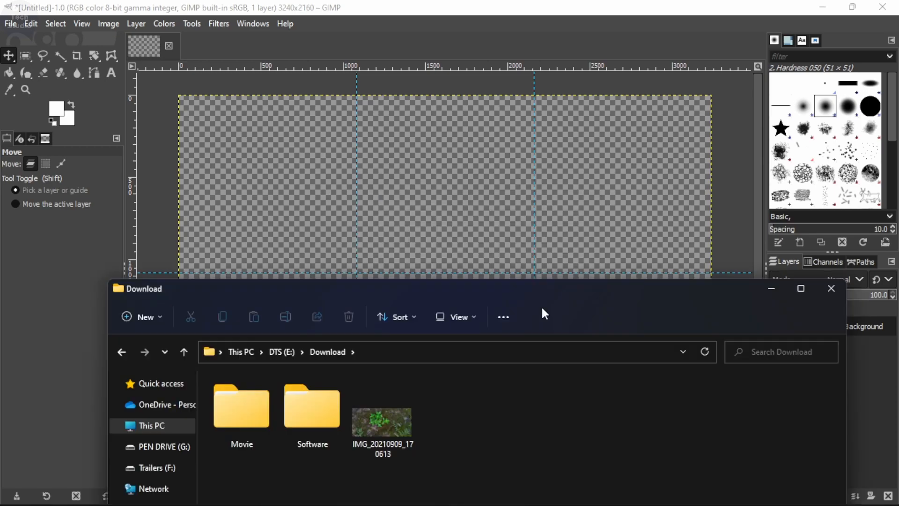
{"action": "left_click_drag", "start_coordinate": [373, 428], "coordinate": [432, 276]}
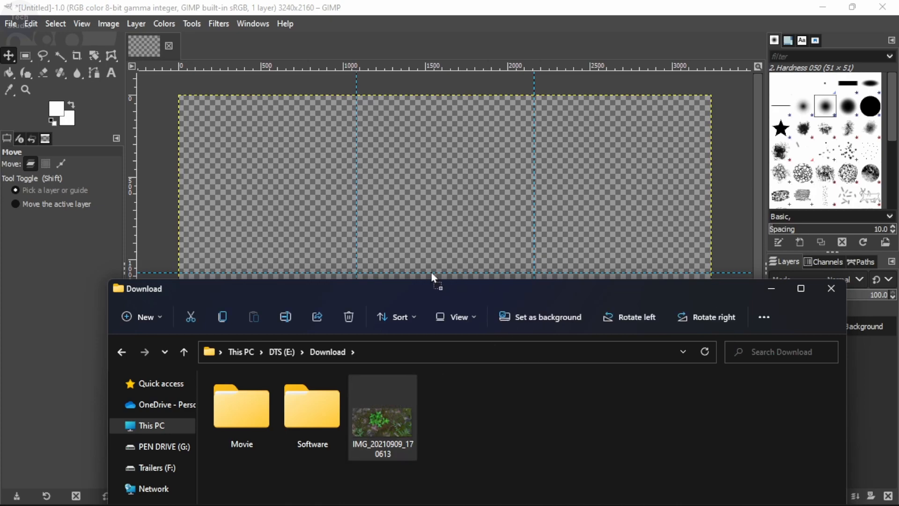
{"action": "left_click_drag", "start_coordinate": [417, 232], "coordinate": [437, 247]}
{"action": "left_click", "coordinate": [8, 56]}
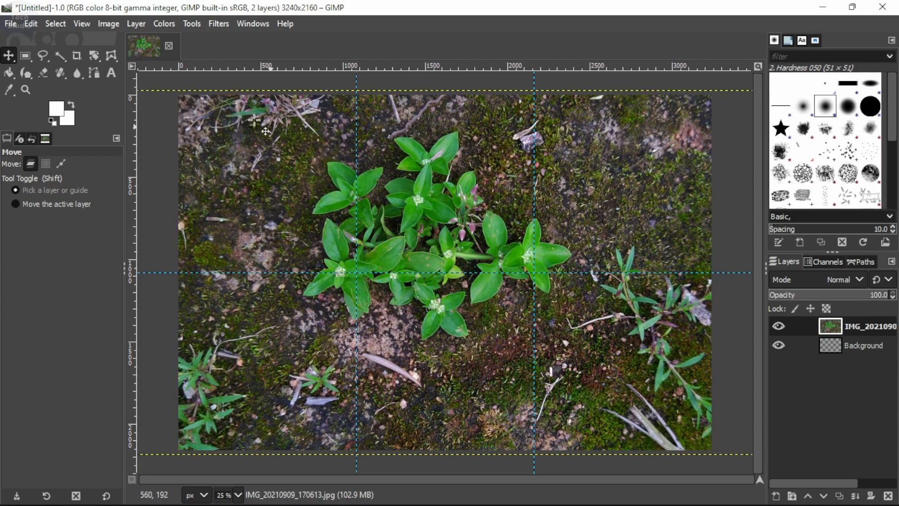
Step: Slice the photo into separate images along the guides
{"action": "left_click", "coordinate": [110, 25]}
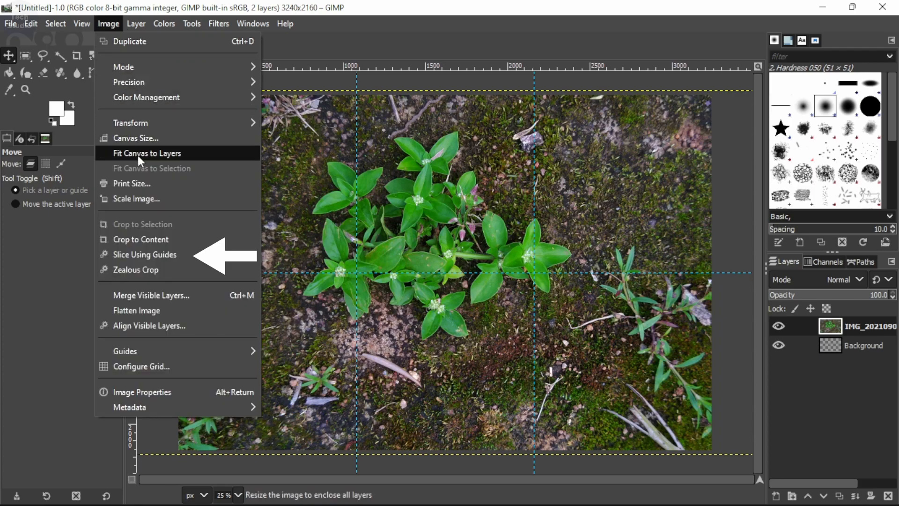
{"action": "left_click", "coordinate": [163, 257]}
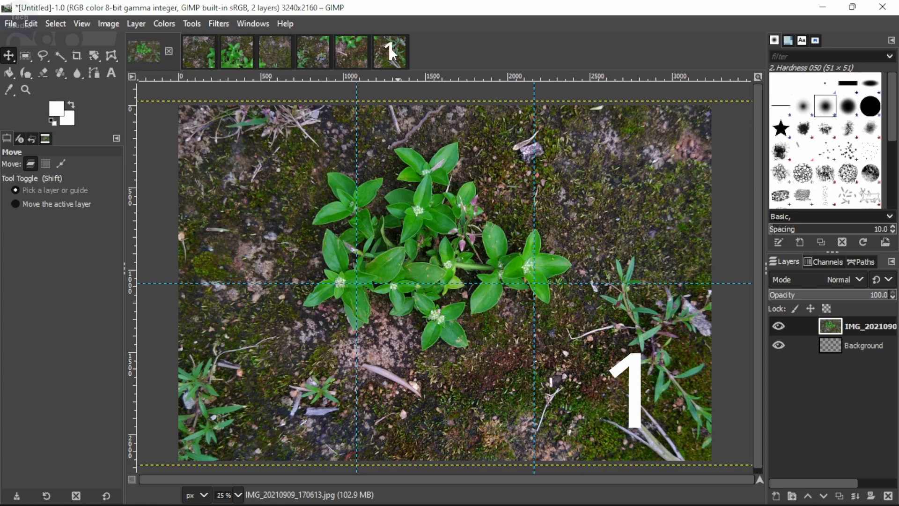
Step: Export the lower-right slice of the photo as 1.png to the Insta Grid folder with the default PNG options
{"action": "left_click", "coordinate": [389, 52]}
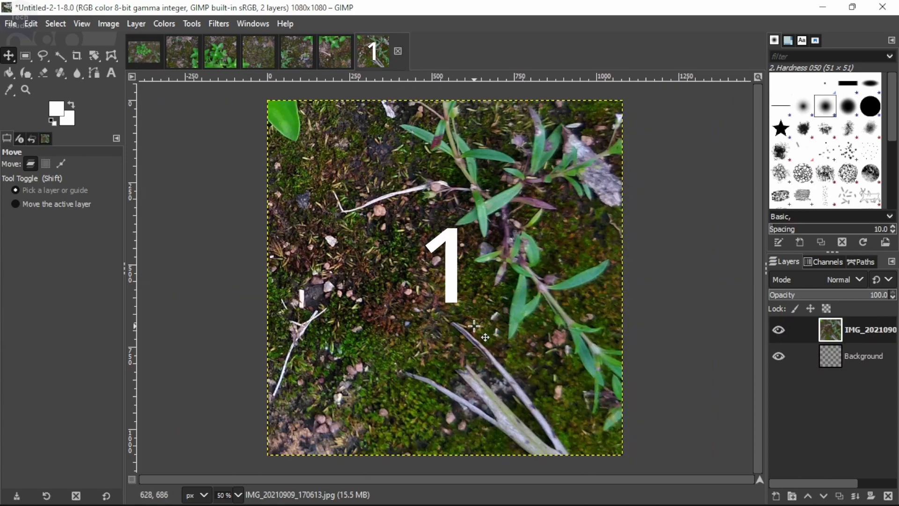
{"action": "left_click", "coordinate": [14, 25]}
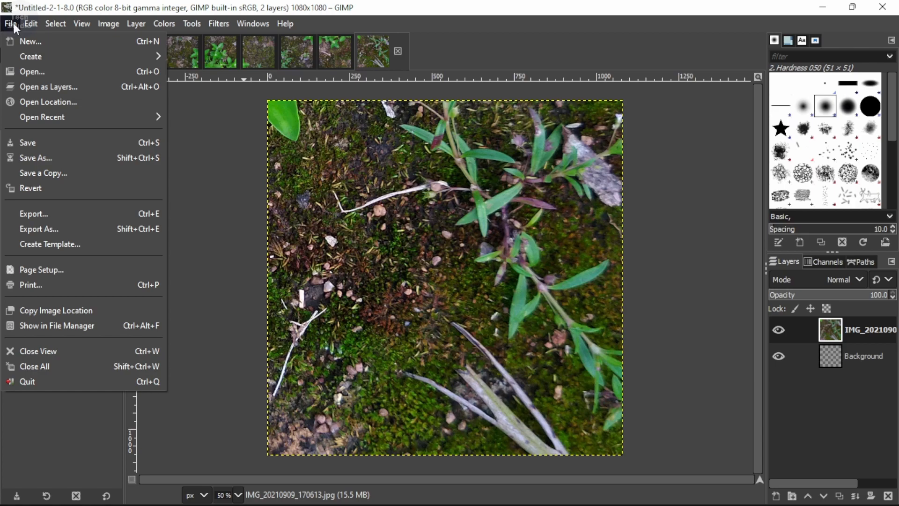
{"action": "left_click", "coordinate": [63, 228]}
{"action": "type", "text": "1"}
{"action": "left_click", "coordinate": [527, 455]}
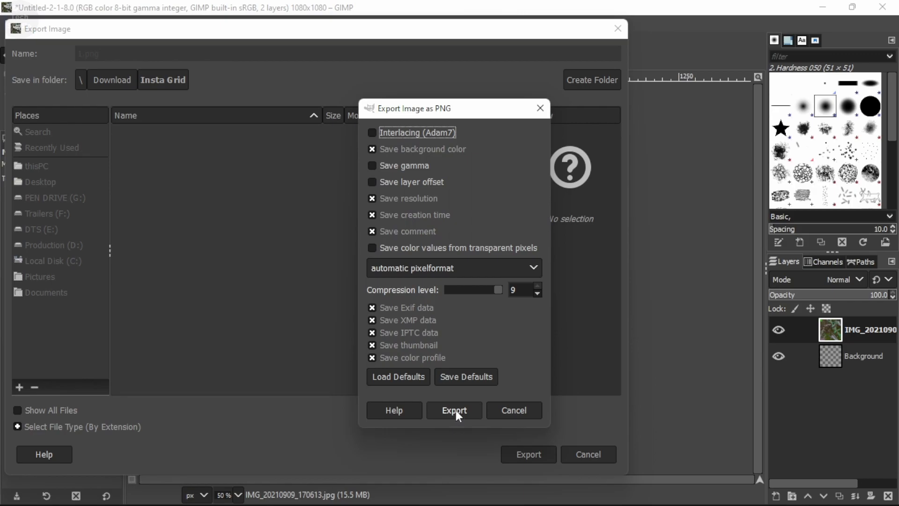
{"action": "left_click", "coordinate": [458, 415]}
Step: Export the lower-middle slice of the photo as 2.png to the Insta Grid folder with the default PNG options
{"action": "left_click", "coordinate": [340, 64]}
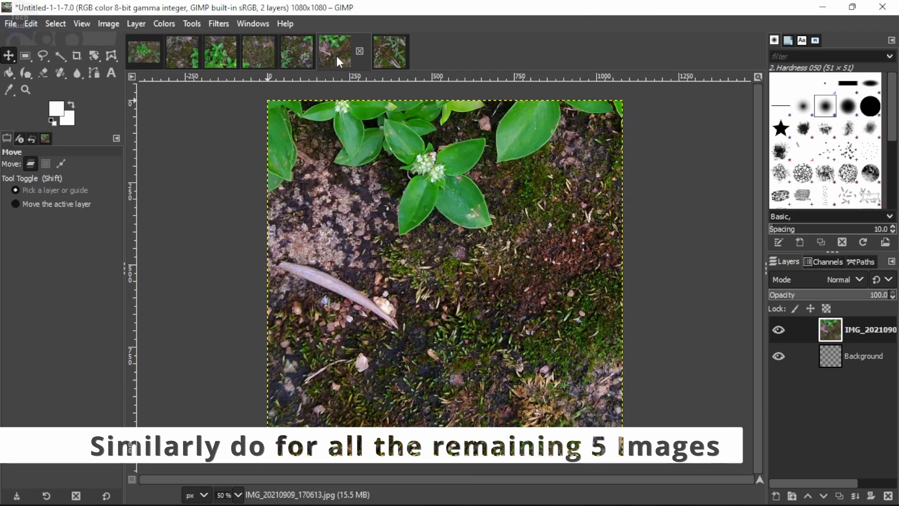
{"action": "left_click", "coordinate": [10, 24]}
{"action": "left_click", "coordinate": [47, 232]}
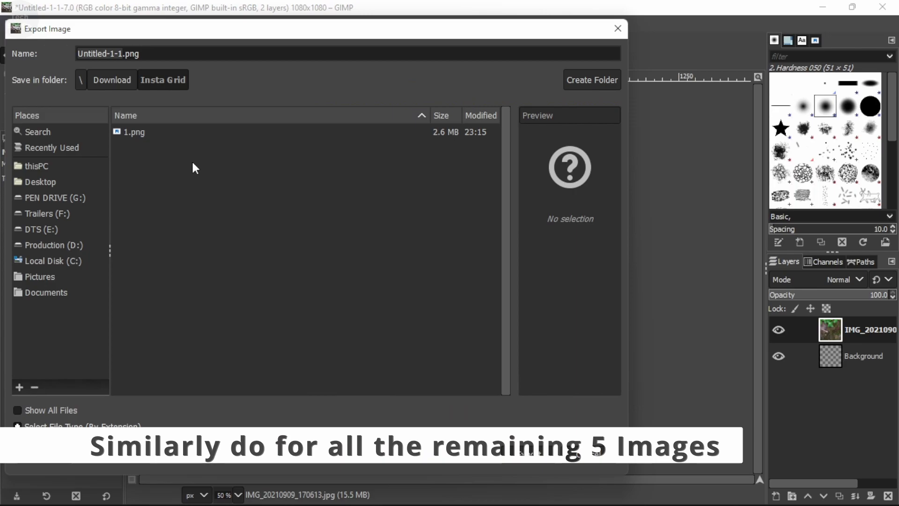
{"action": "type", "text": "2"}
{"action": "key", "text": "Return"}
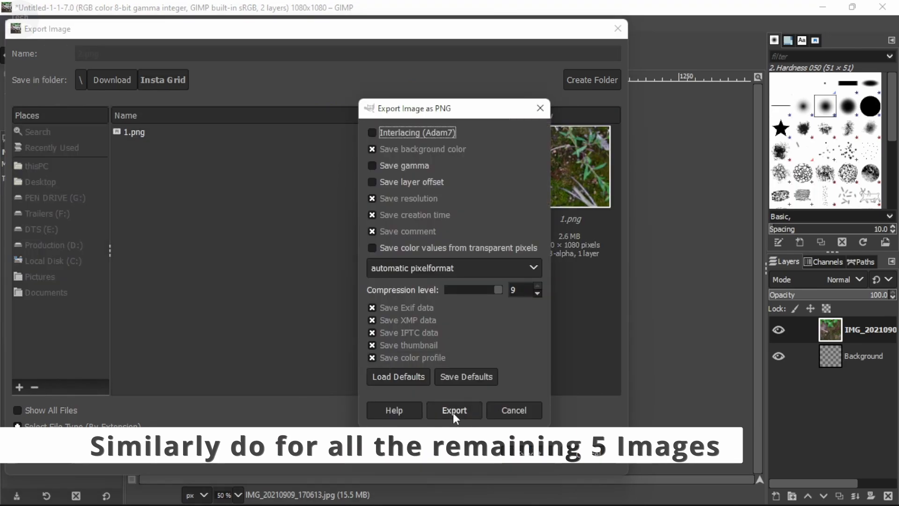
{"action": "left_click", "coordinate": [454, 411]}
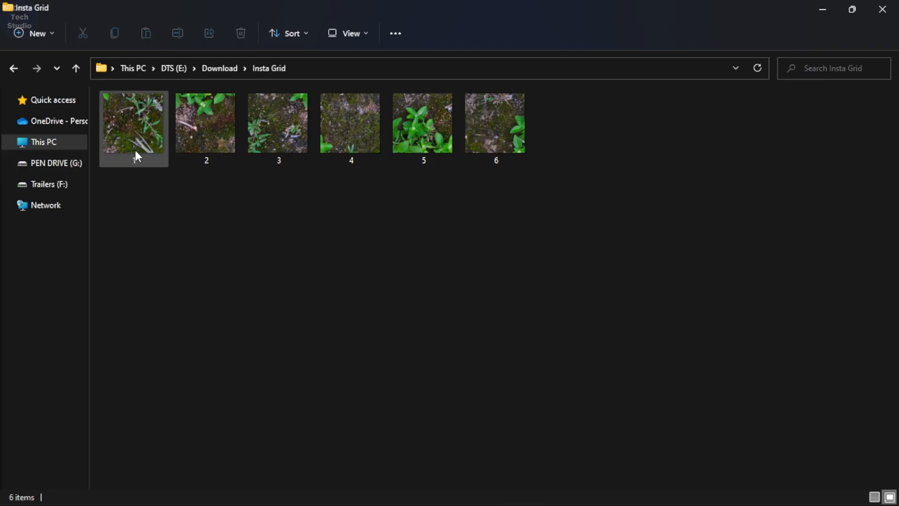
Step: Open the exported 1.png in Photos and browse through the following slices to check them
{"action": "double_click", "coordinate": [133, 149]}
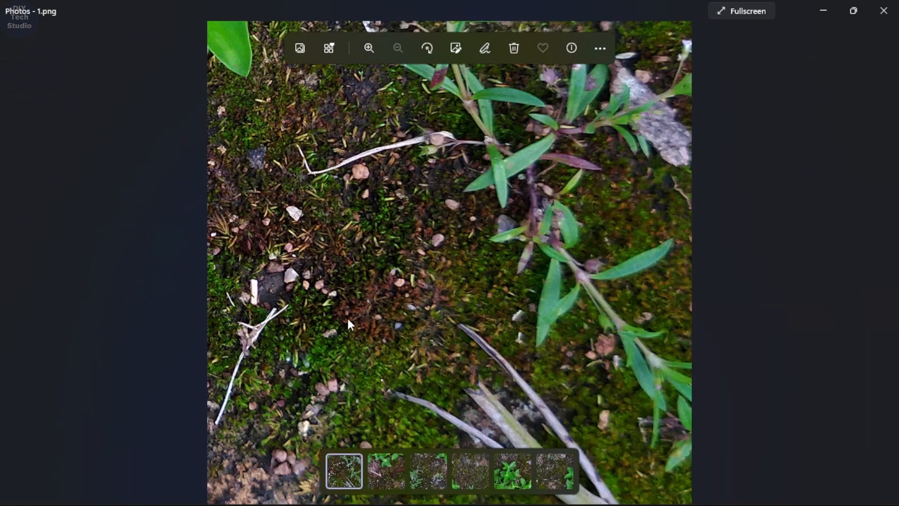
{"action": "key", "text": "Right"}
{"action": "key", "text": "Right"}
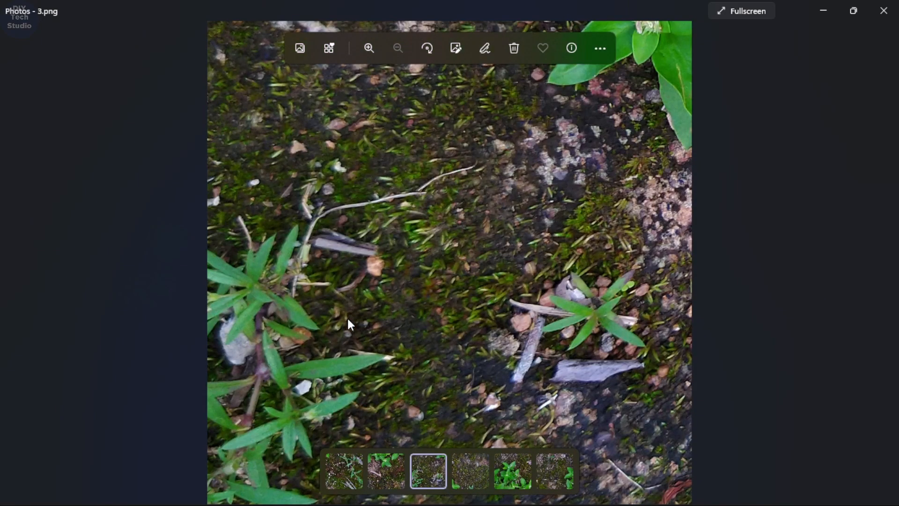
{"action": "key", "text": "Right"}
{"action": "key", "text": "Right"}
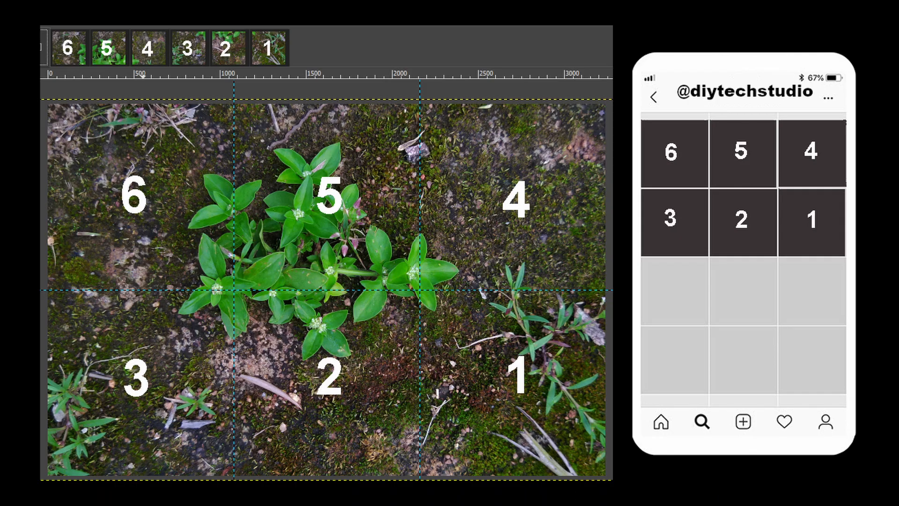